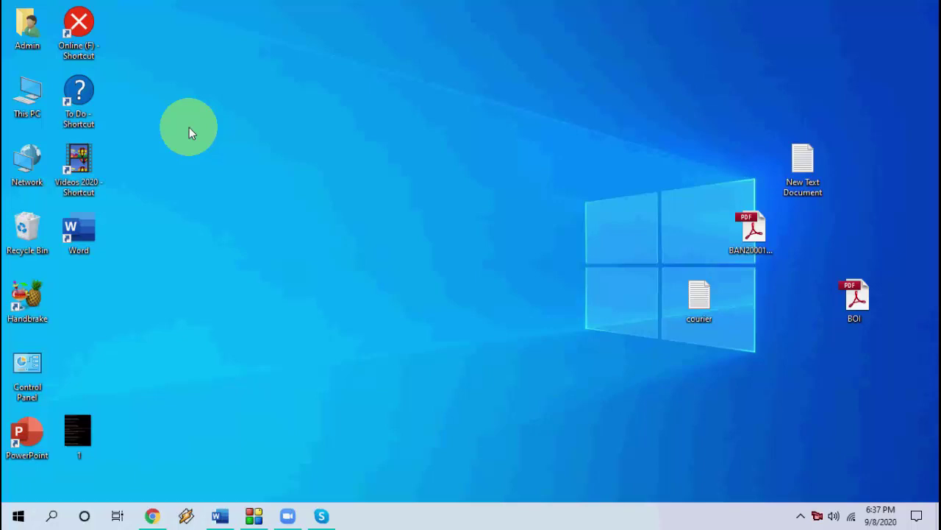
- Open Task Manager from the taskbar, end Skype, and bring up Zoom Meetings' actions
right_click(476, 519)
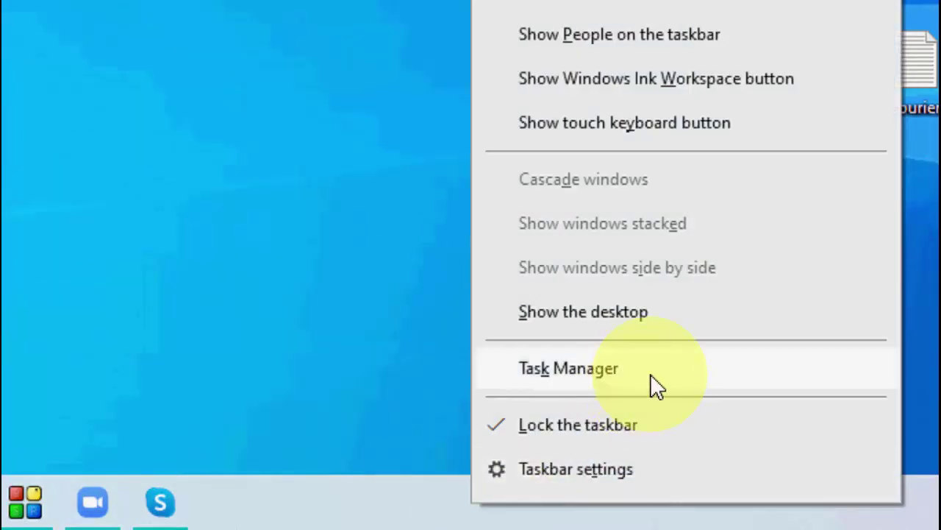
left_click(650, 369)
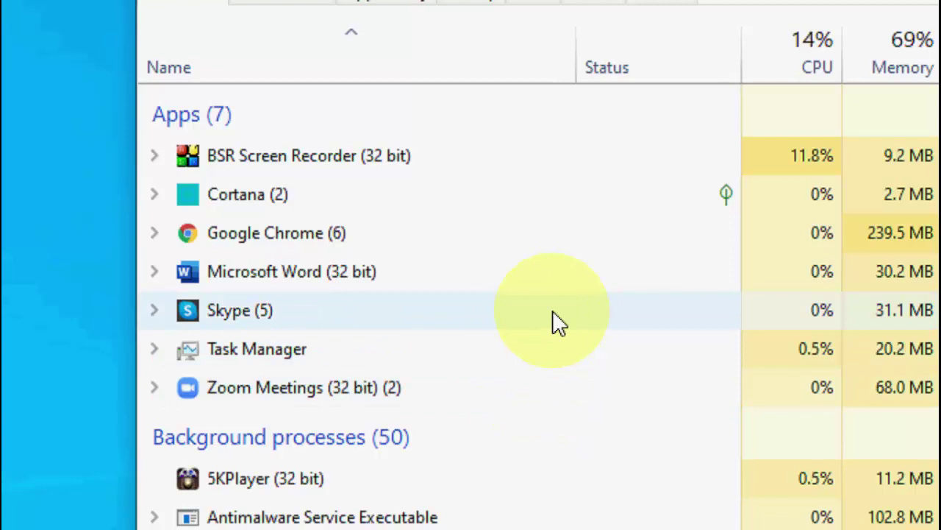
left_click(328, 319)
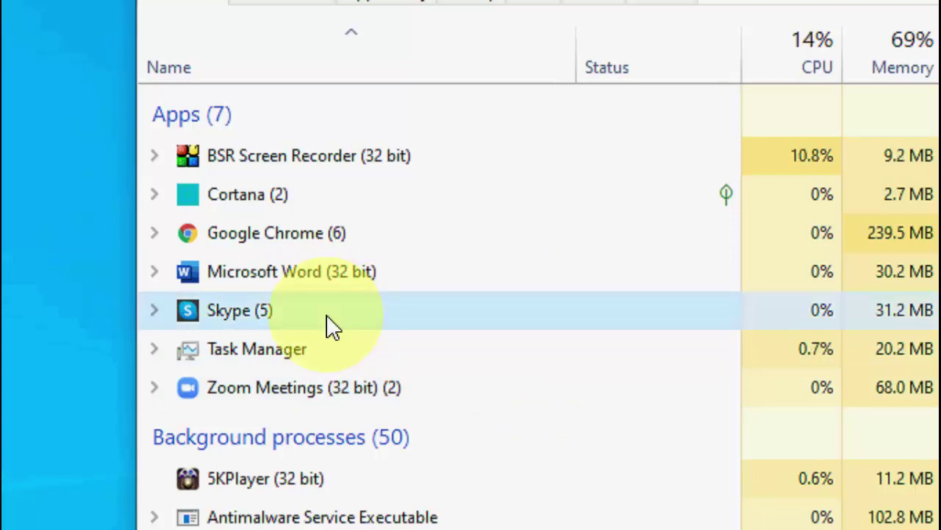
right_click(328, 325)
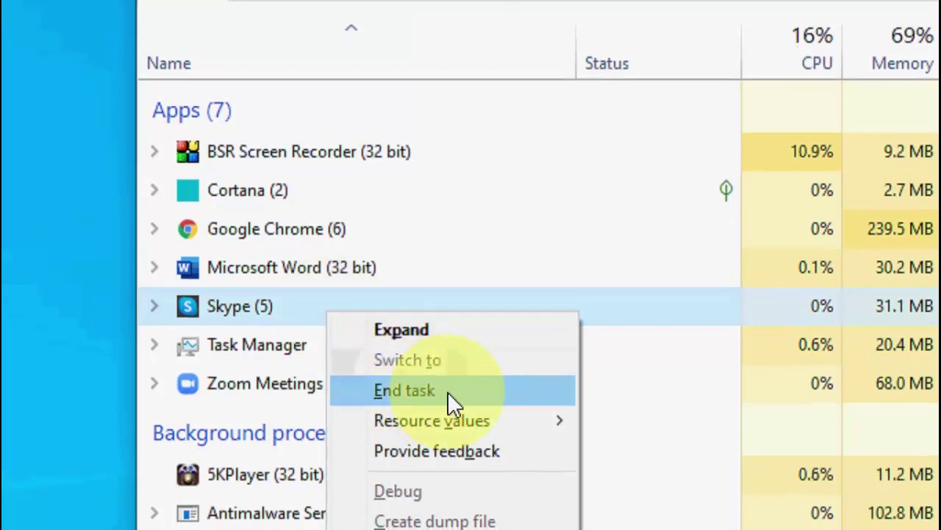
left_click(448, 391)
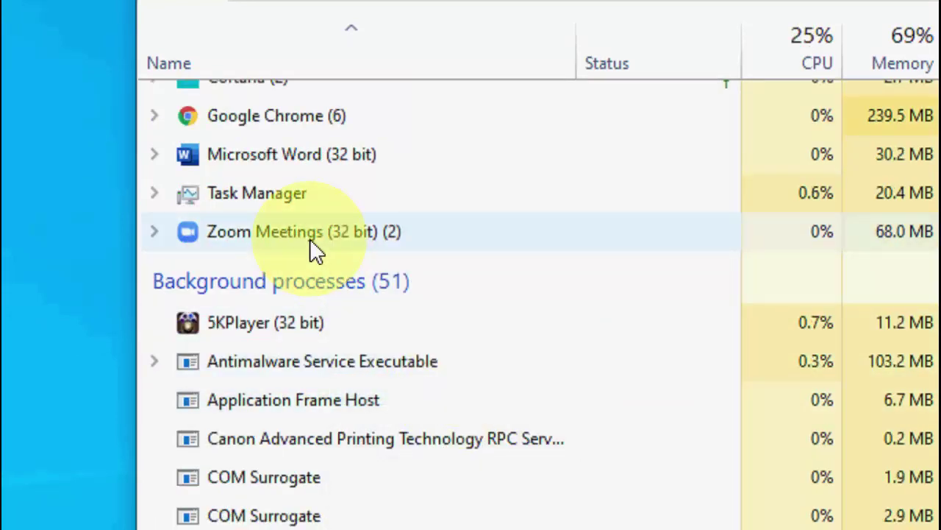
right_click(308, 234)
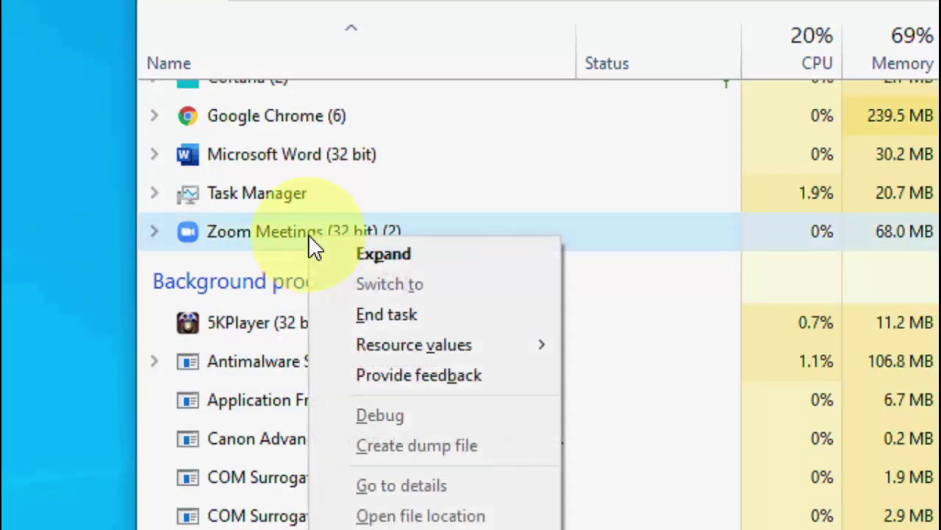
left_click(489, 317)
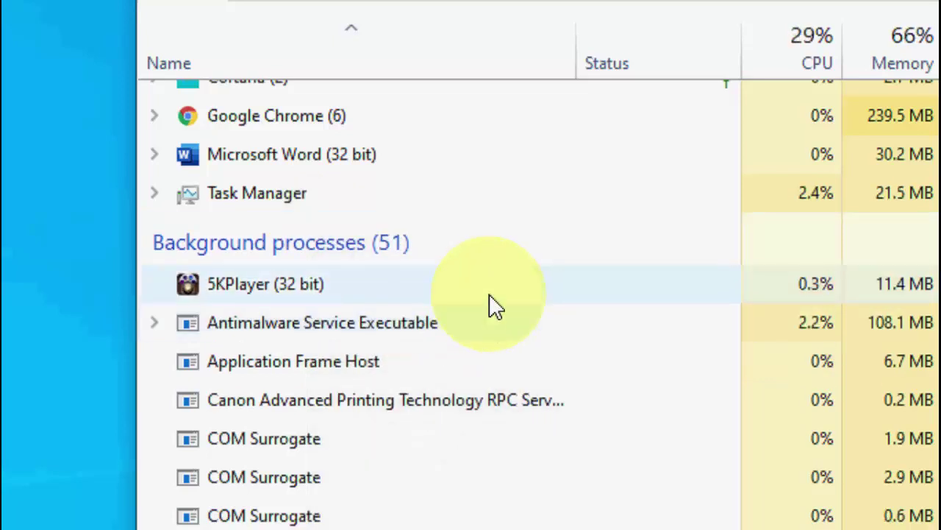
scroll(468, 235, "down", 2)
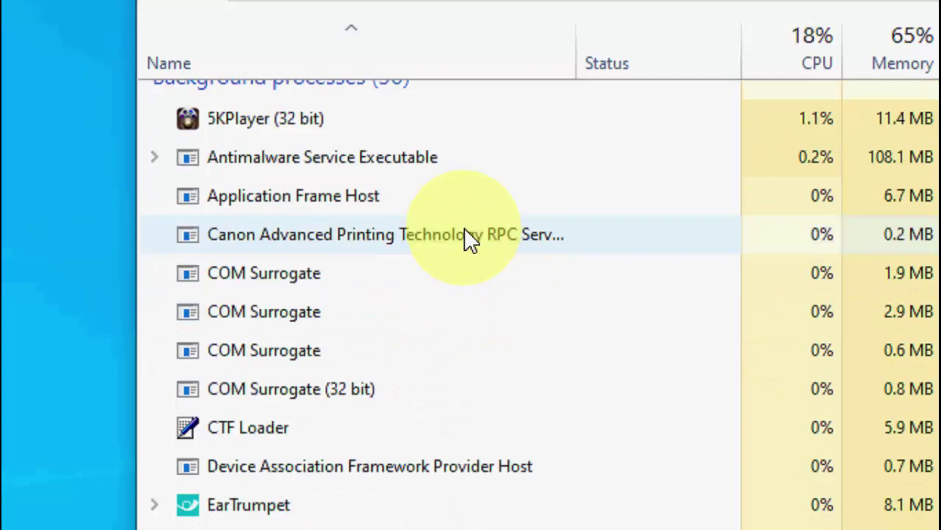
scroll(466, 234, "down", 5)
scroll(465, 240, "down", 5)
scroll(465, 240, "down", 5)
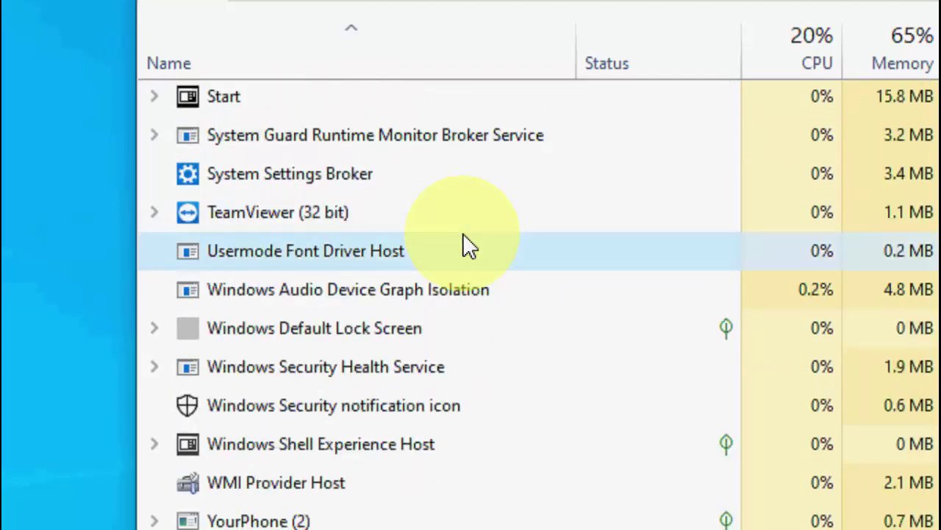
scroll(463, 246, "down", 1)
scroll(463, 246, "down", 4)
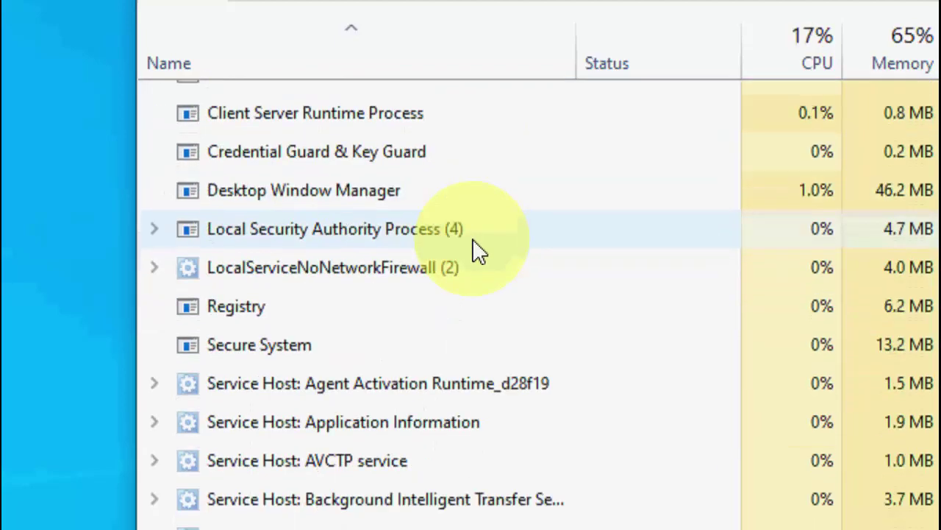
scroll(475, 251, "down", 5)
scroll(475, 252, "down", 5)
scroll(471, 295, "down", 4)
scroll(460, 331, "down", 6)
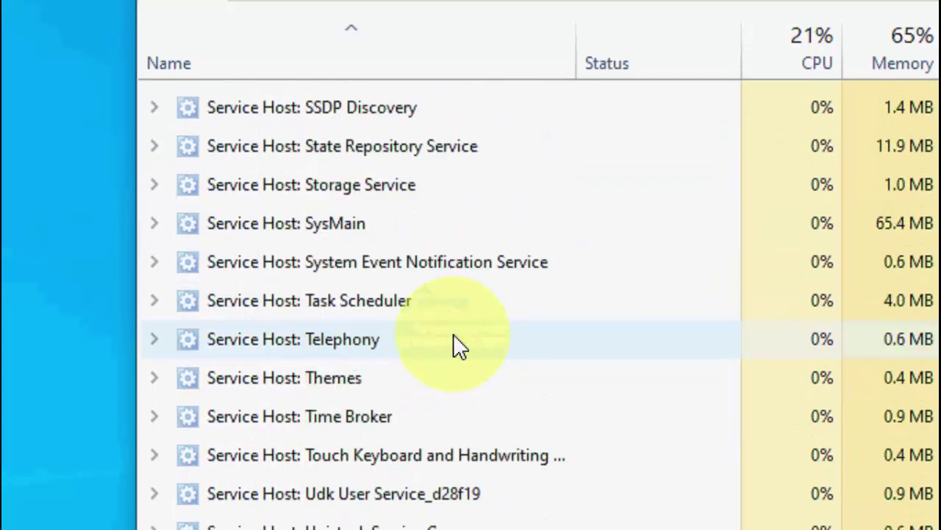
scroll(453, 336, "down", 4)
scroll(453, 344, "down", 6)
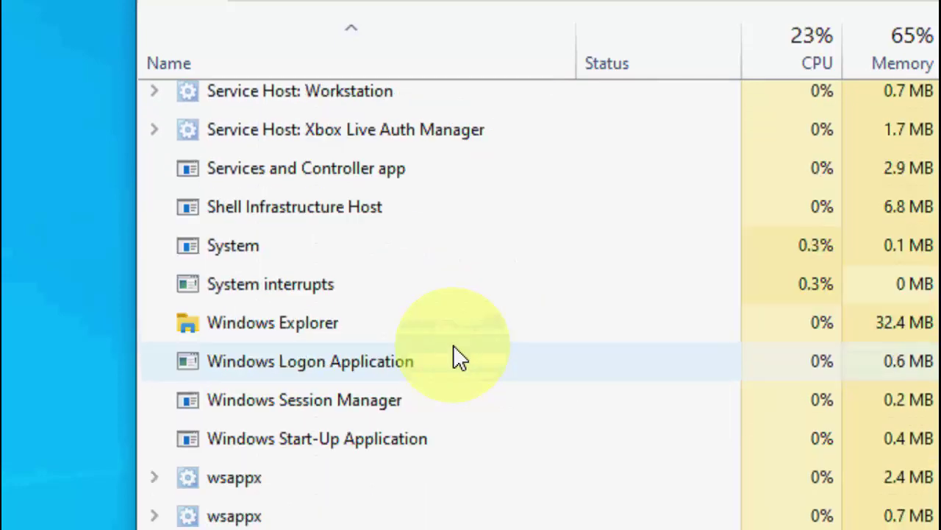
left_click(286, 320)
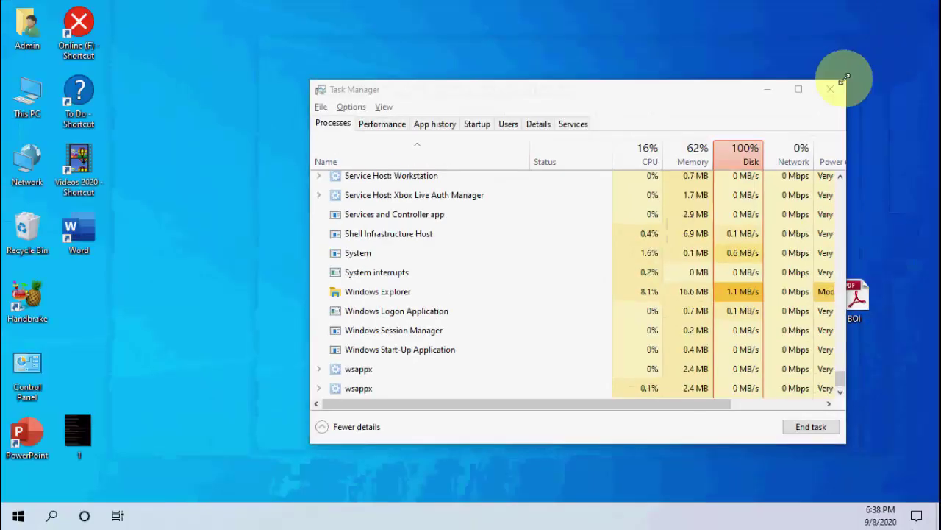
- Close Task Manager and refresh the desktop
left_click(839, 87)
right_click(408, 121)
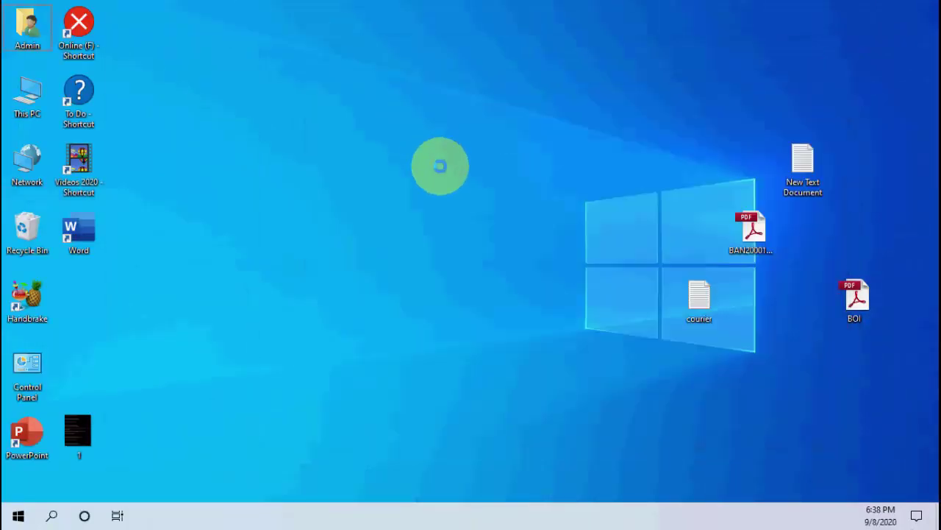
left_click(440, 168)
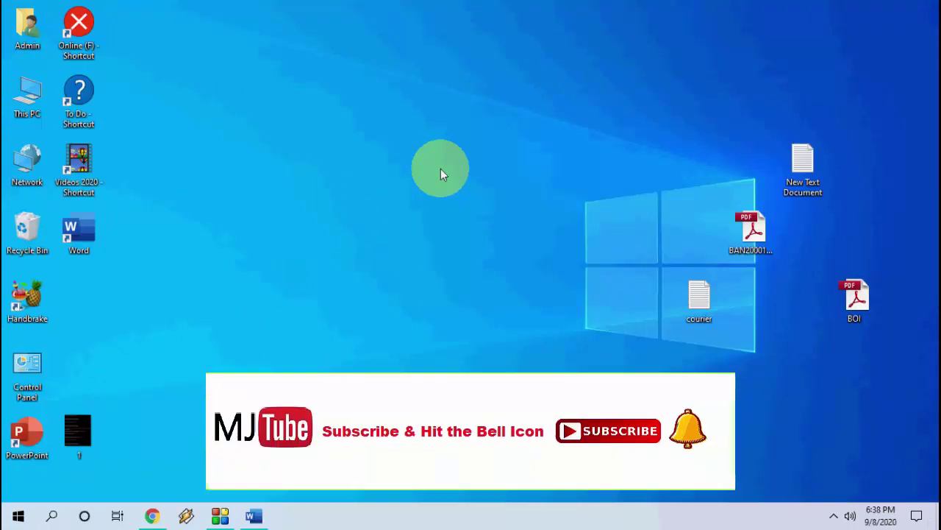
- Turn camera access for this device On under Settings > Privacy > Camera
left_click(19, 516)
left_click(15, 468)
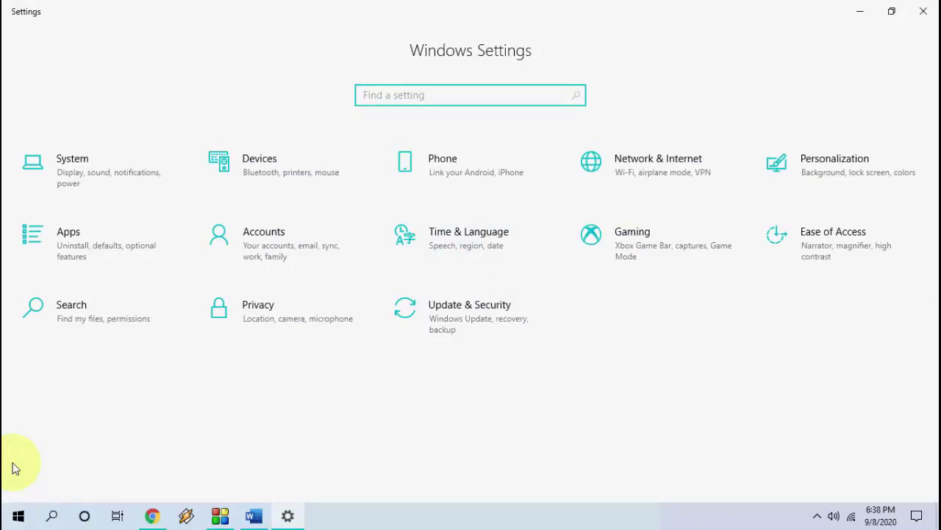
left_click(242, 322)
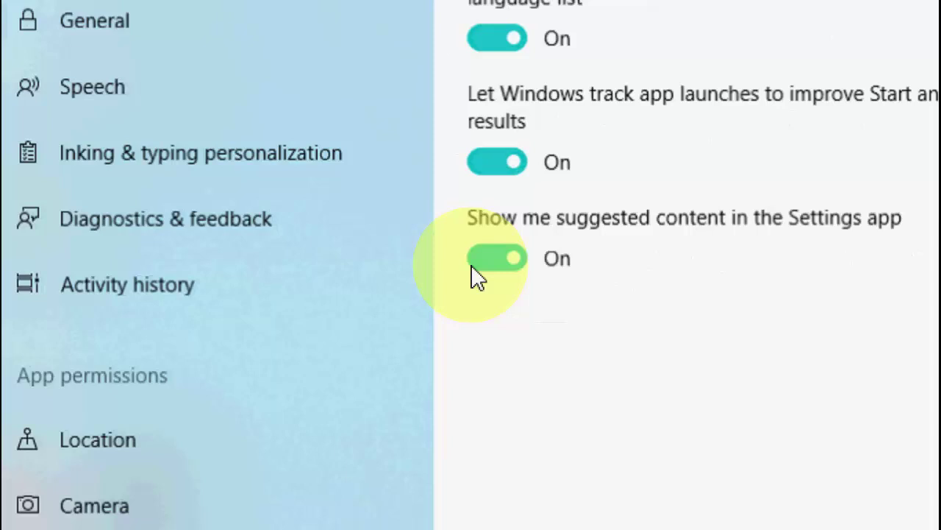
scroll(177, 423, "down", 2)
scroll(178, 420, "down", 1)
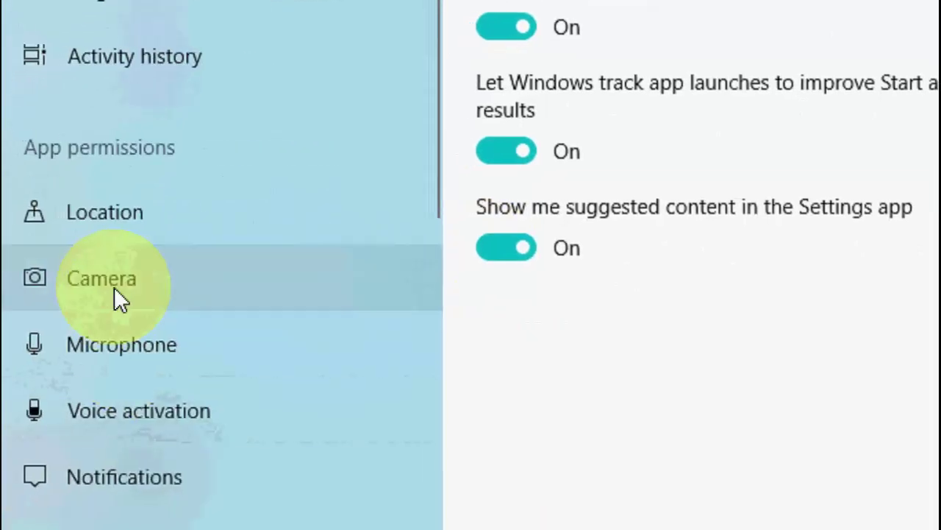
left_click(114, 288)
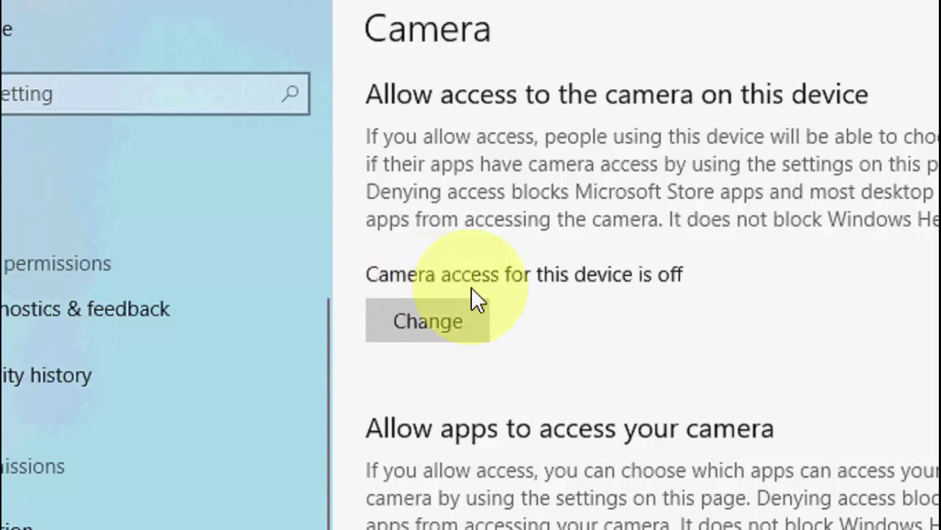
left_click(464, 328)
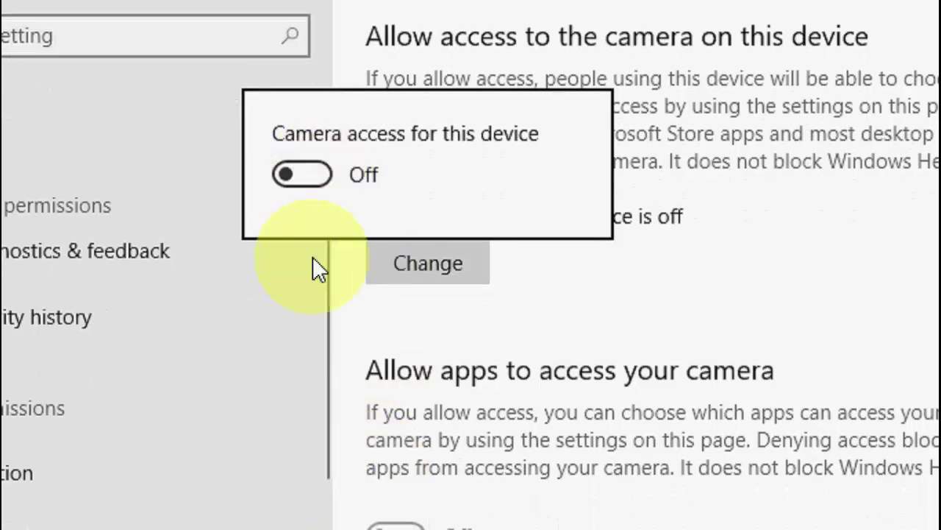
left_click(326, 185)
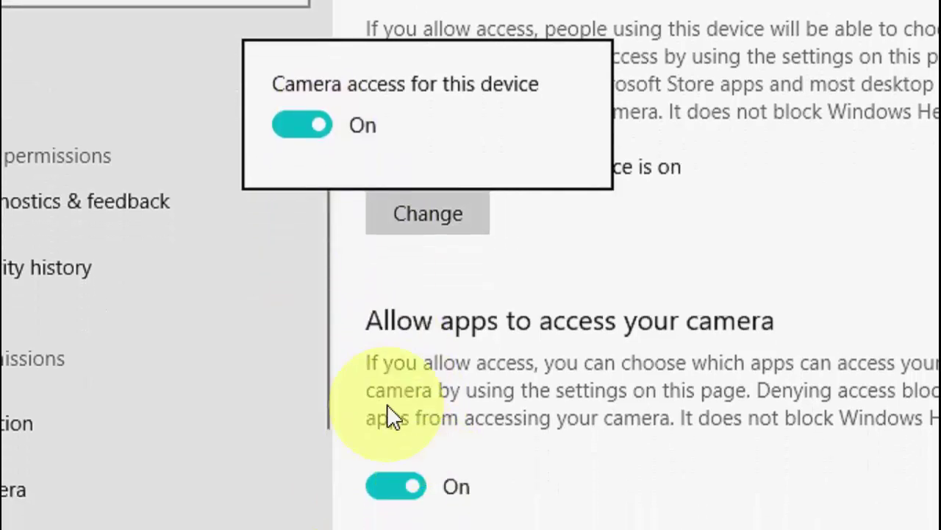
left_click(479, 286)
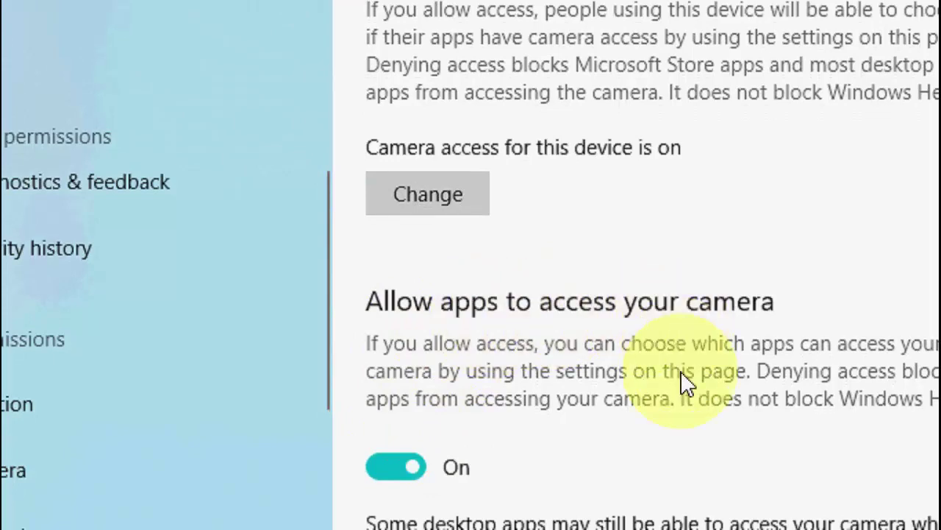
- Turn off camera access for 3D Viewer, Feedback Hub, OneNote and Xbox Game Bar, then close Settings
scroll(683, 379, "down", 3)
scroll(470, 280, "down", 4)
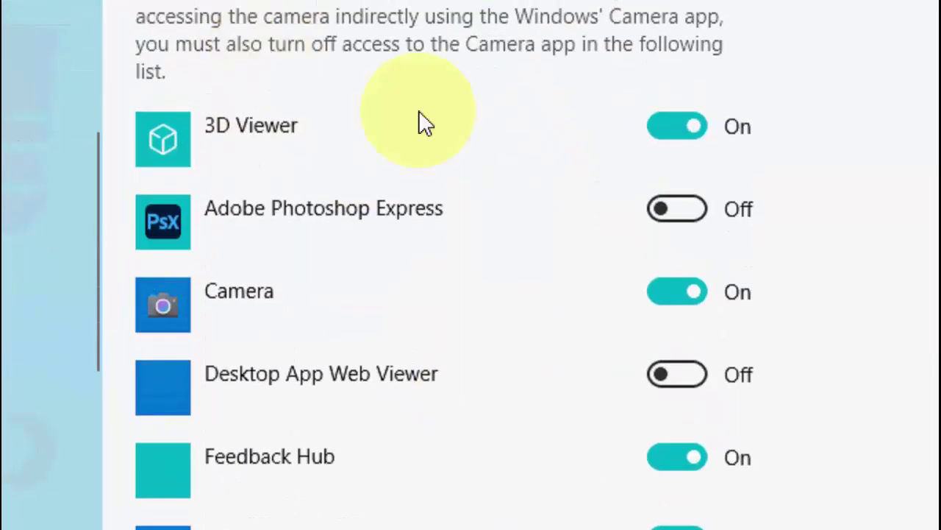
left_click(671, 147)
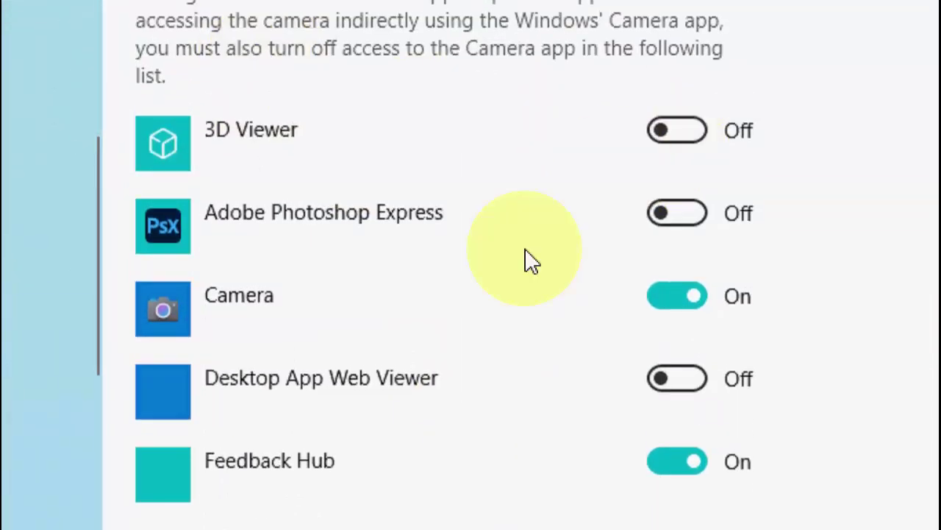
left_click(672, 397)
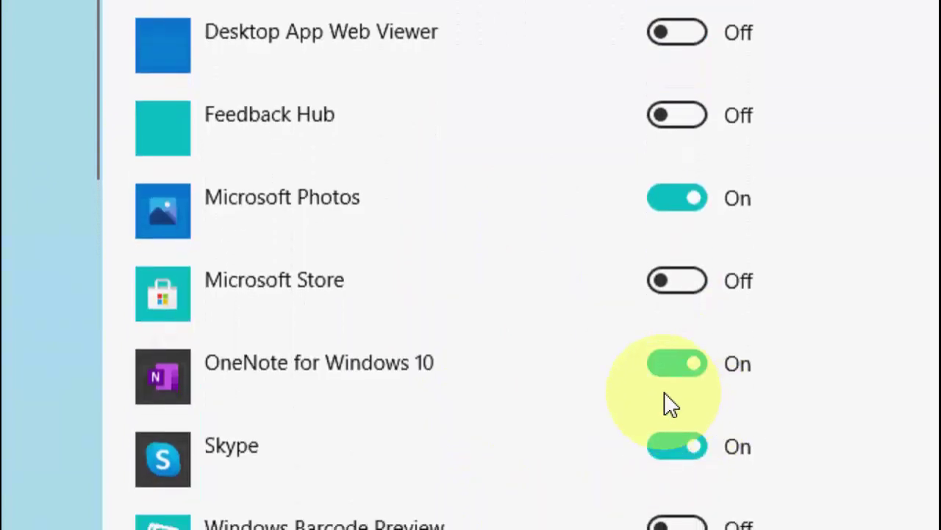
left_click(673, 364)
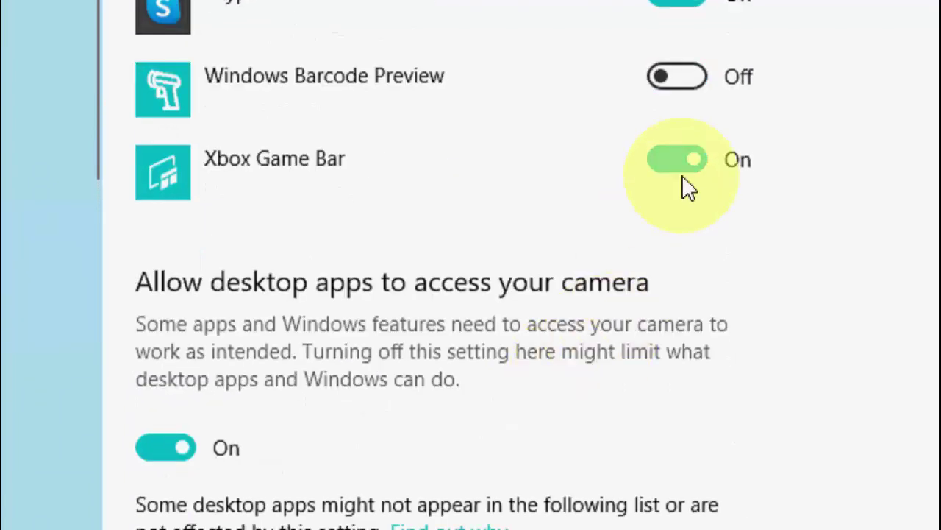
left_click(664, 166)
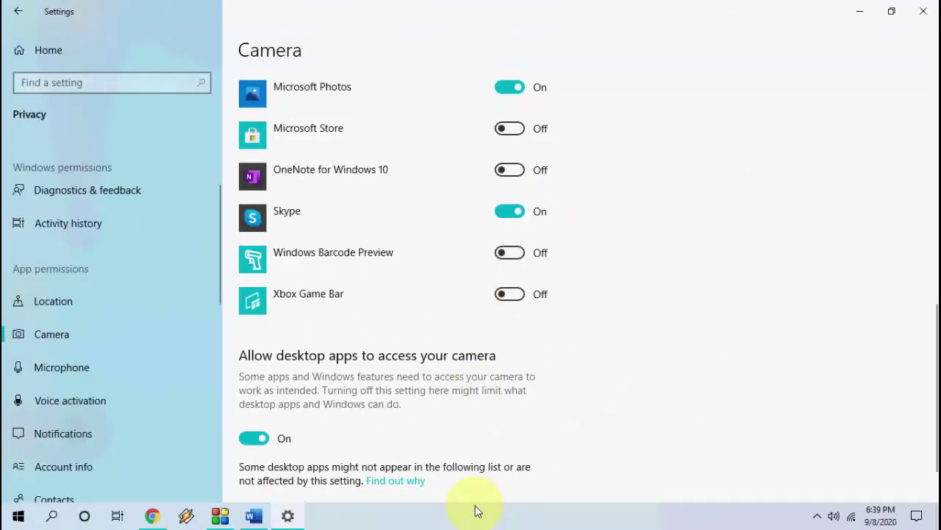
left_click(476, 517)
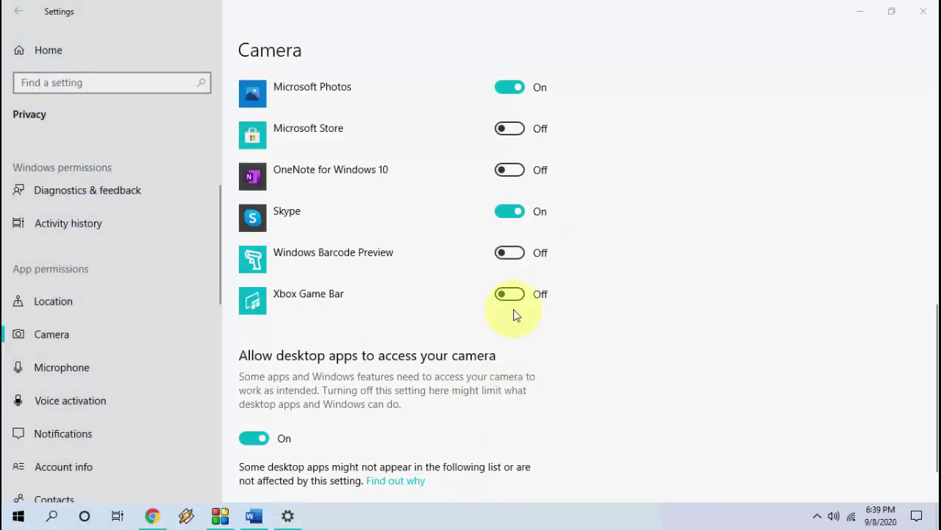
left_click(923, 11)
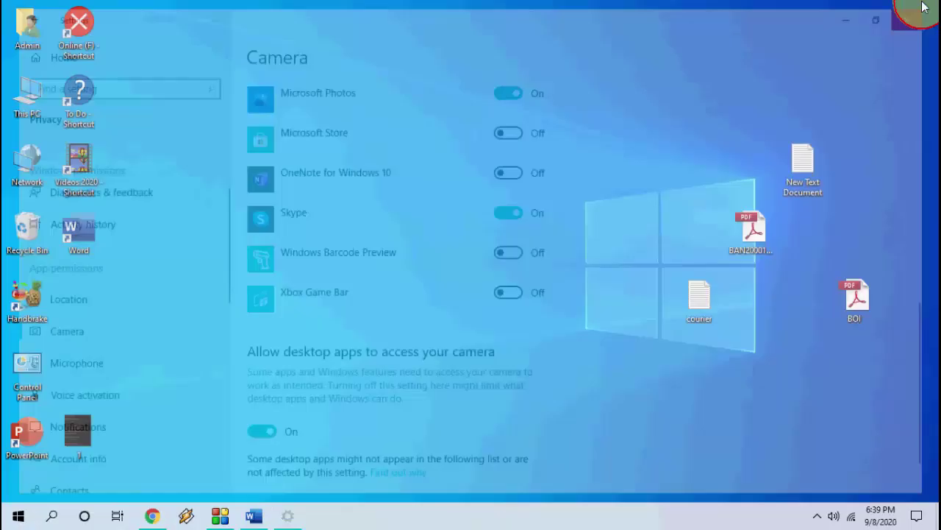
- Refresh the desktop and open Settings > Apps & features
right_click(407, 104)
left_click(434, 143)
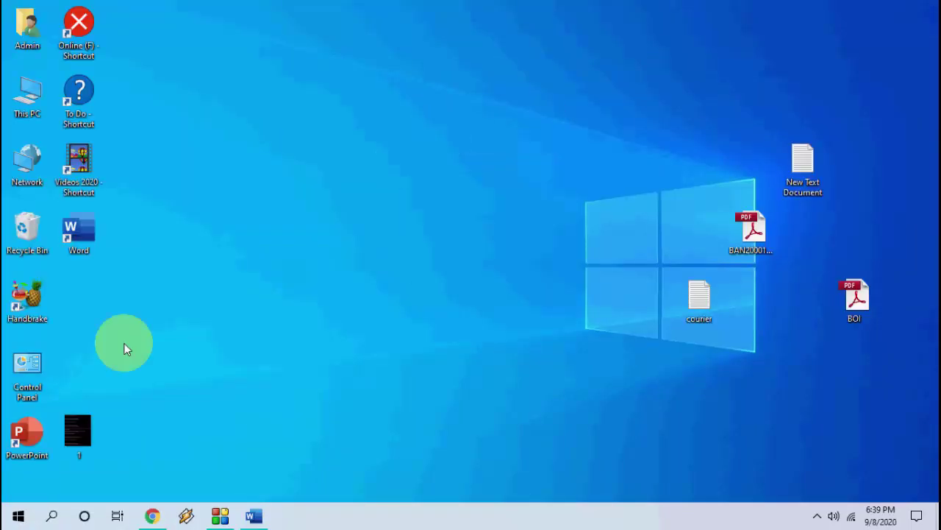
left_click(18, 516)
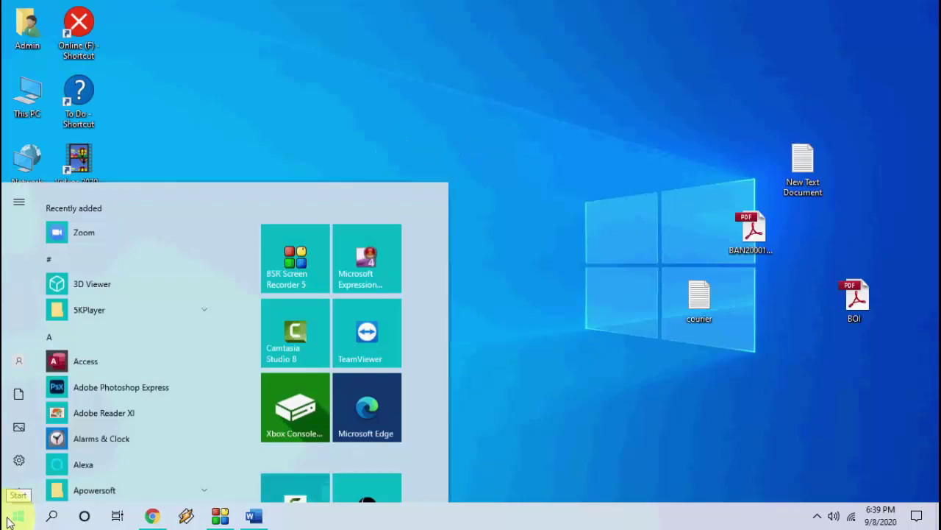
left_click(16, 455)
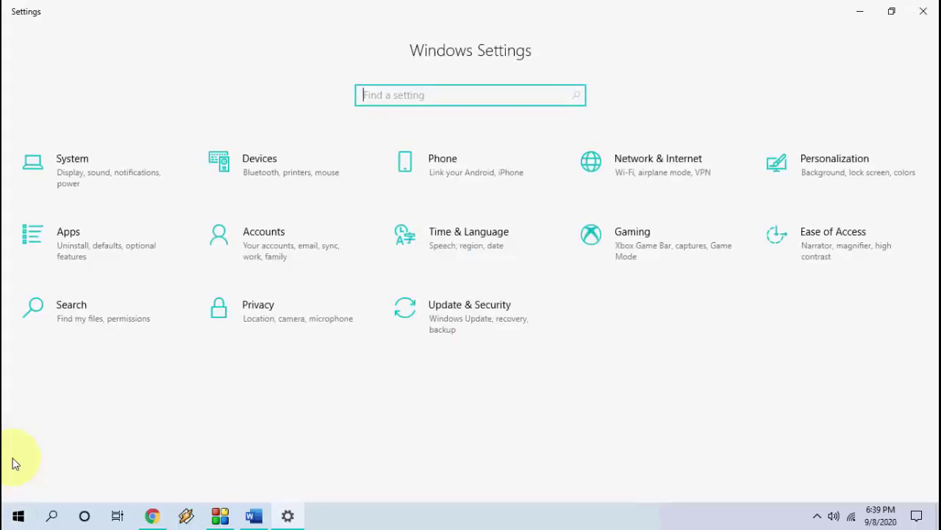
left_click(81, 250)
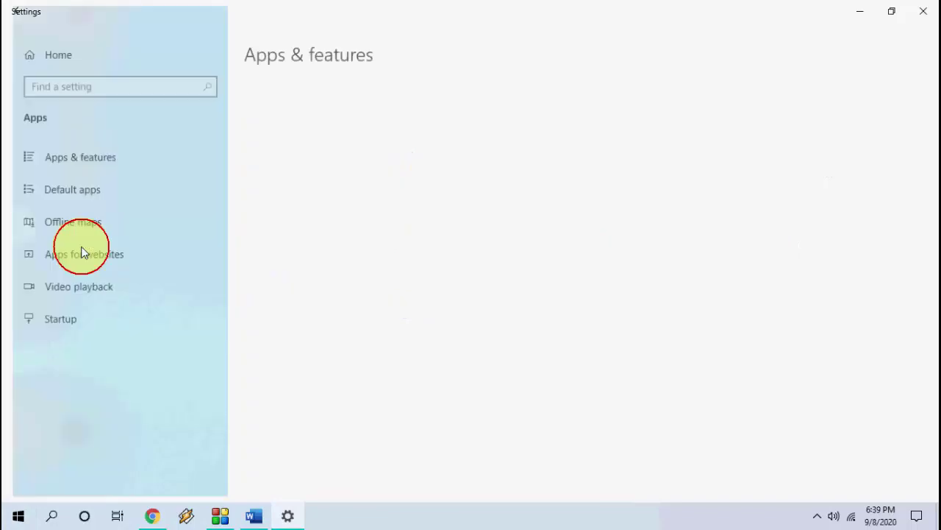
- Search 'camera', open the Camera app's Advanced options and scroll to Reset
left_click(292, 310)
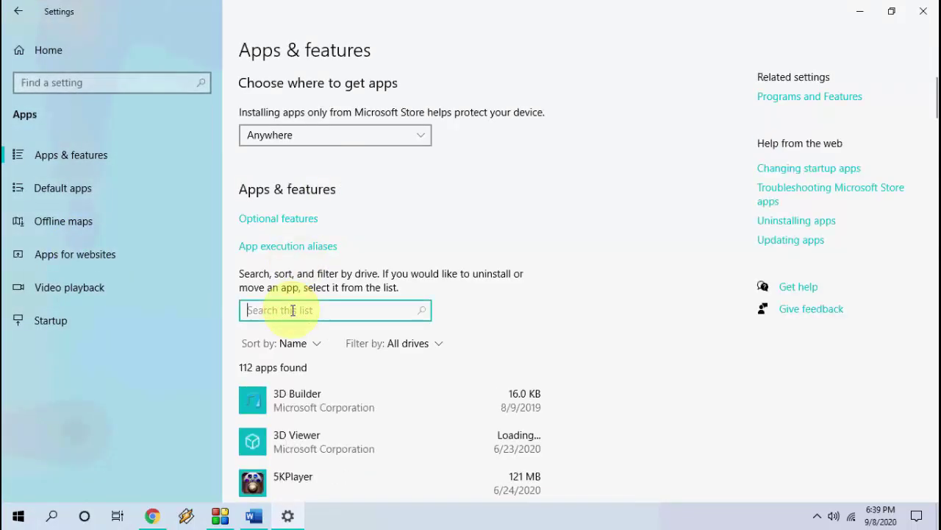
type("camera")
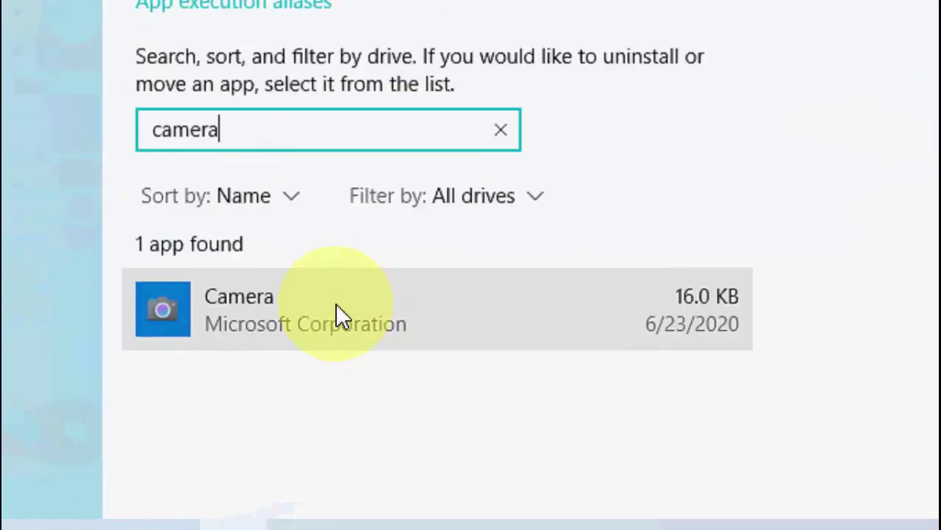
left_click(340, 399)
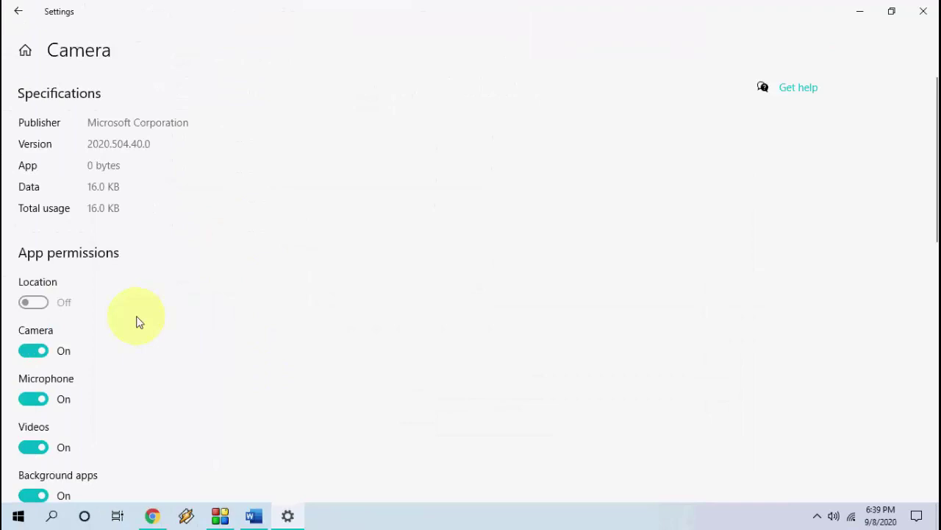
scroll(137, 321, "down", 2)
scroll(143, 314, "down", 4)
scroll(146, 310, "down", 1)
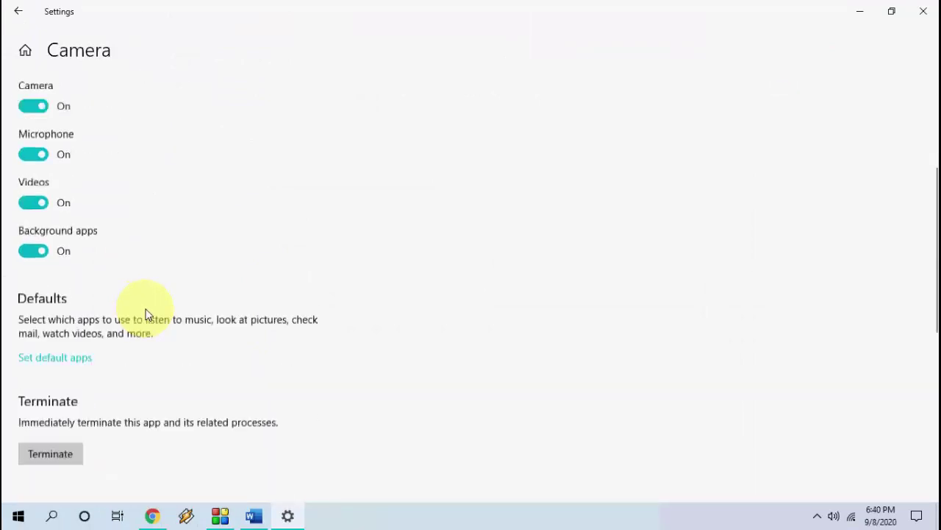
scroll(147, 312, "down", 2)
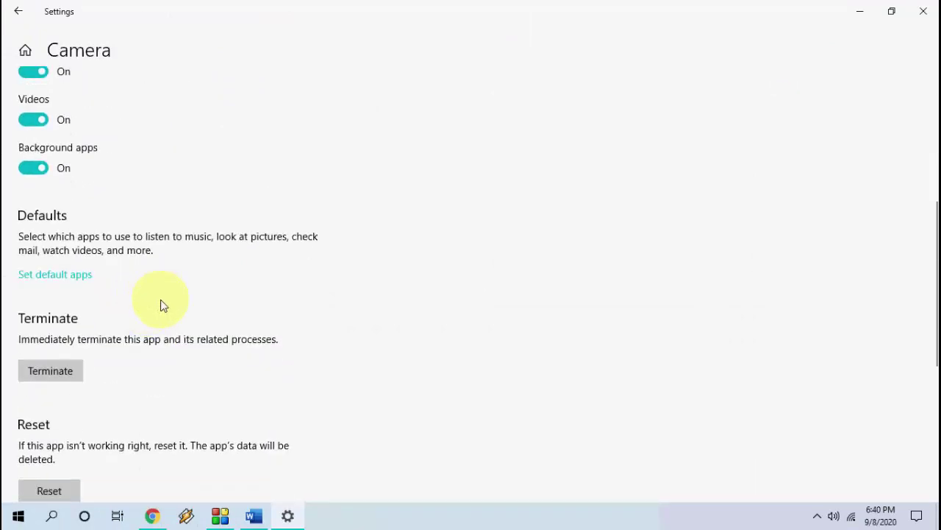
scroll(106, 325, "down", 2)
scroll(105, 324, "down", 2)
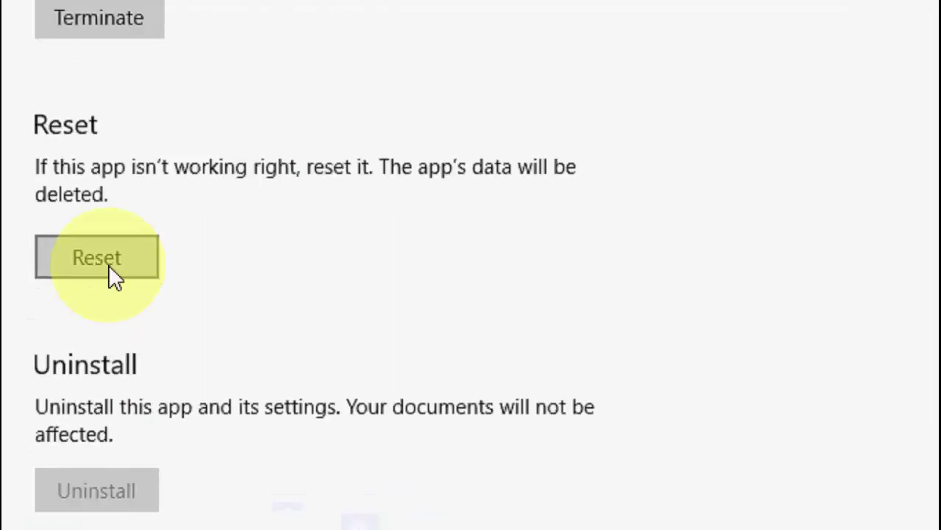
- Reset the Camera app's data, confirming in the flyout
left_click(109, 267)
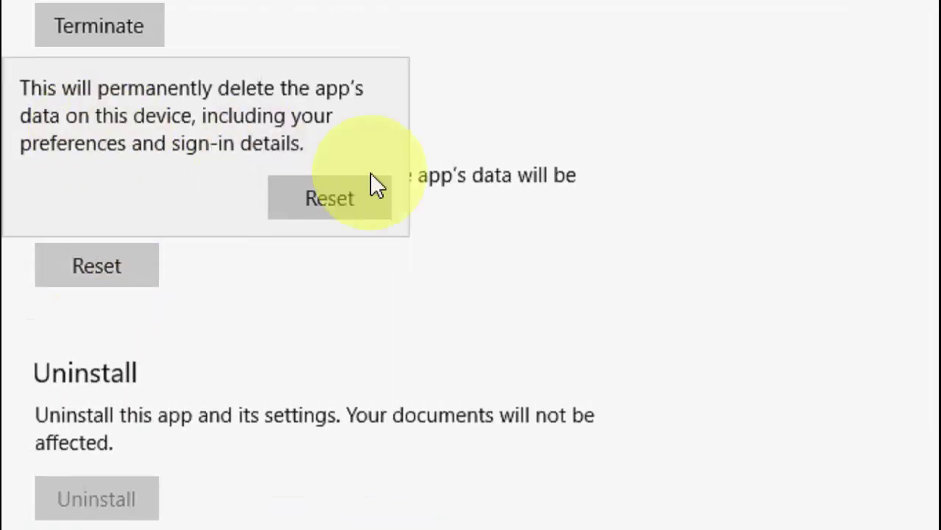
left_click(324, 202)
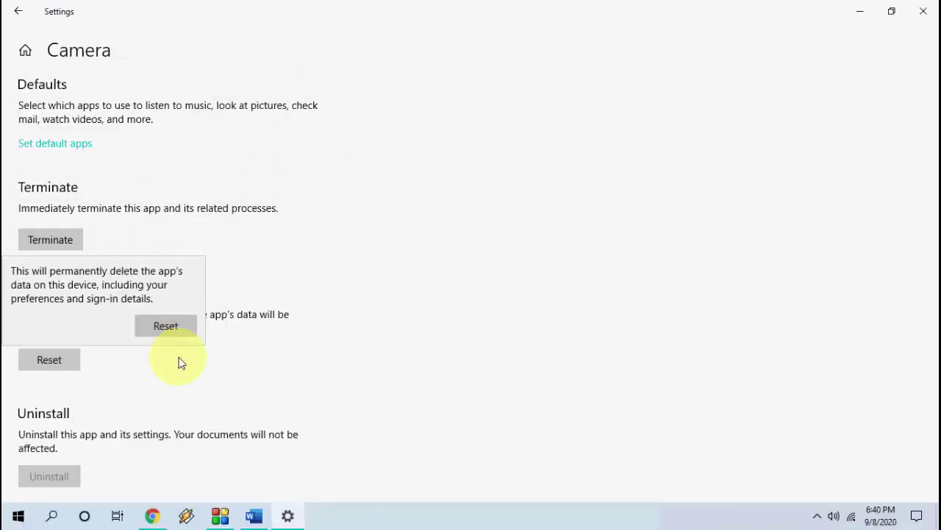
left_click(181, 362)
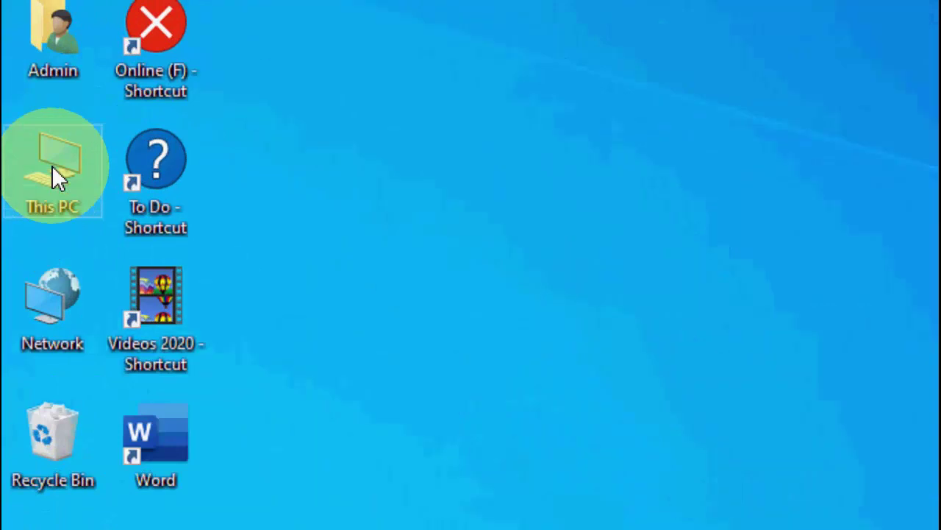
- From This PC's Computer Management, start Update driver for the Integrated Webcam under Cameras
right_click(58, 177)
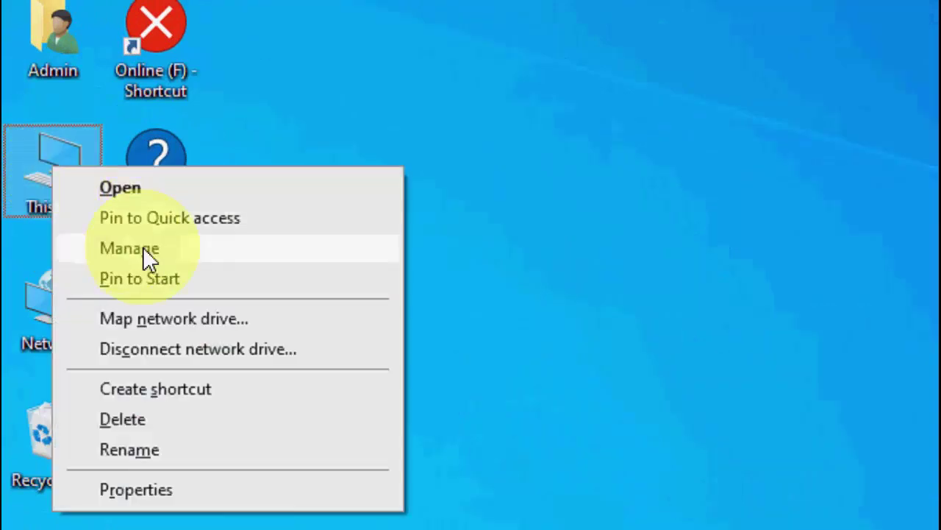
left_click(145, 248)
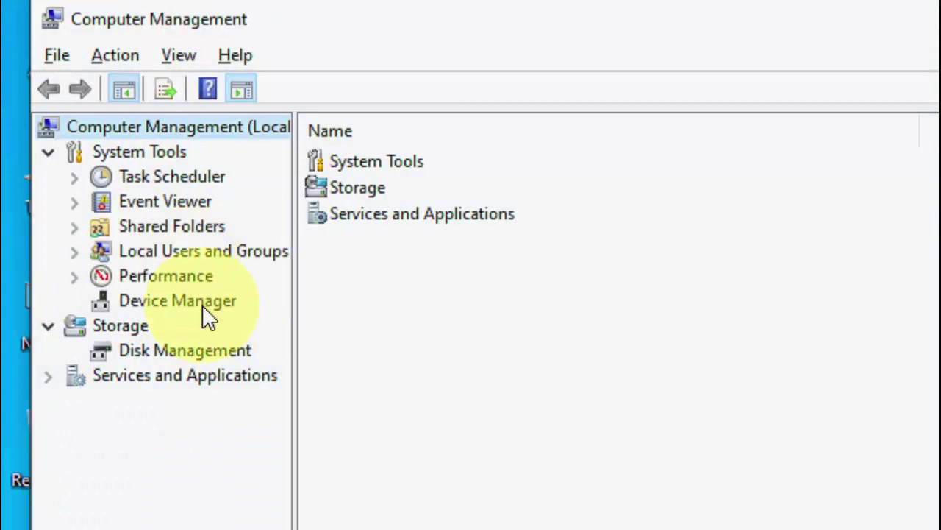
left_click(203, 308)
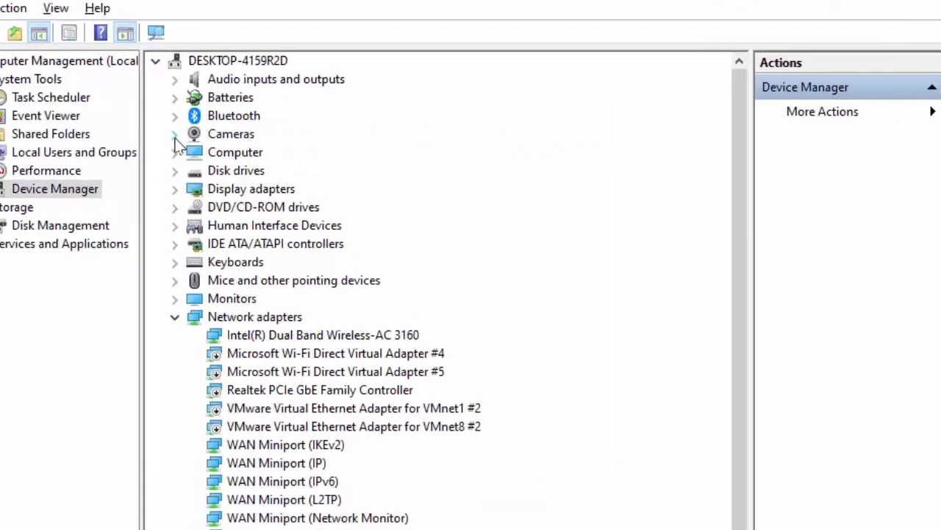
left_click(175, 136)
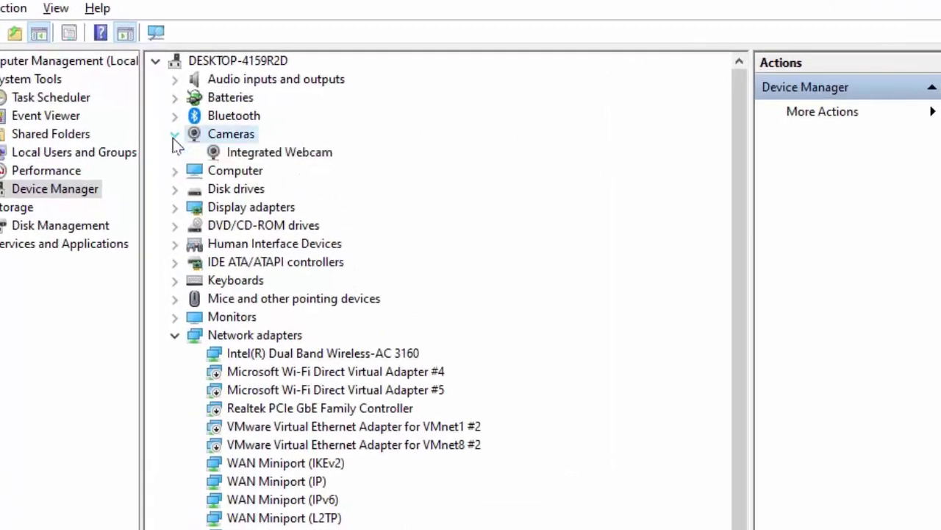
left_click(259, 156)
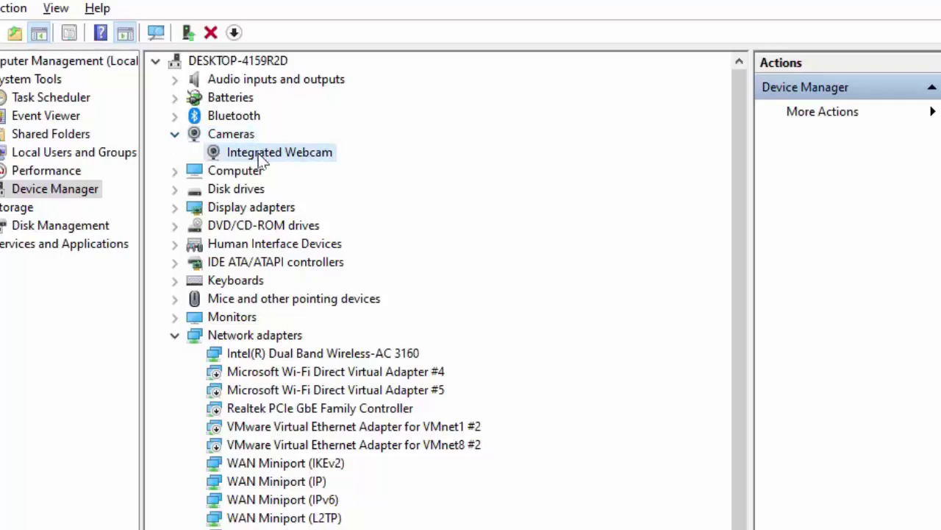
right_click(262, 161)
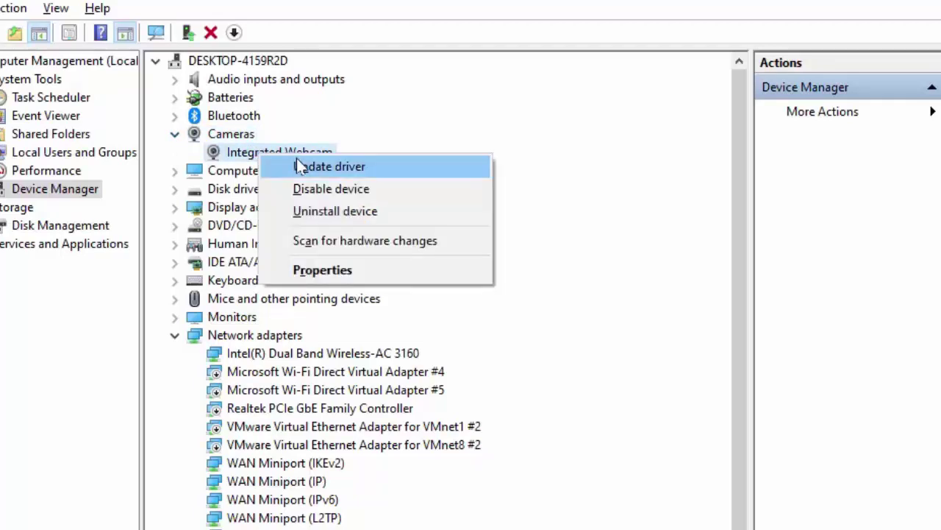
left_click(300, 166)
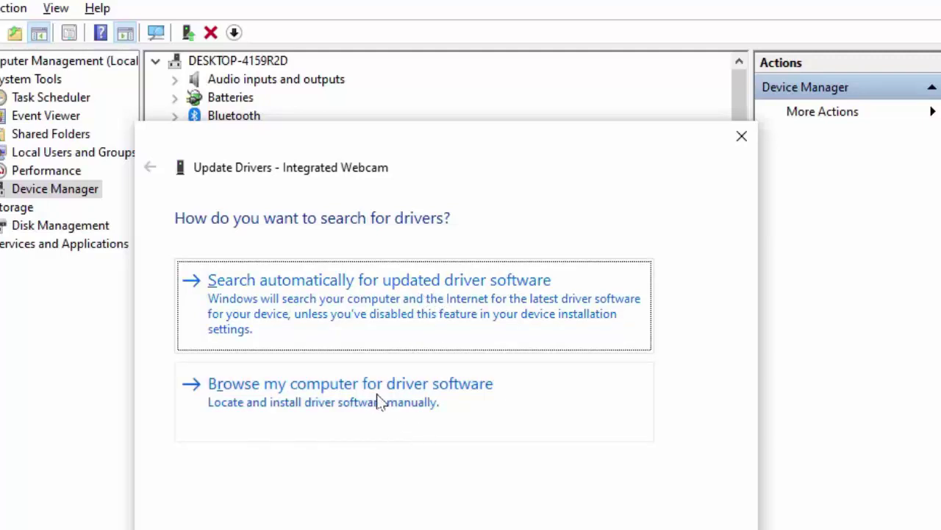
- Install the USB Video Device driver for the webcam from the local driver list, then close the wizard
left_click(396, 400)
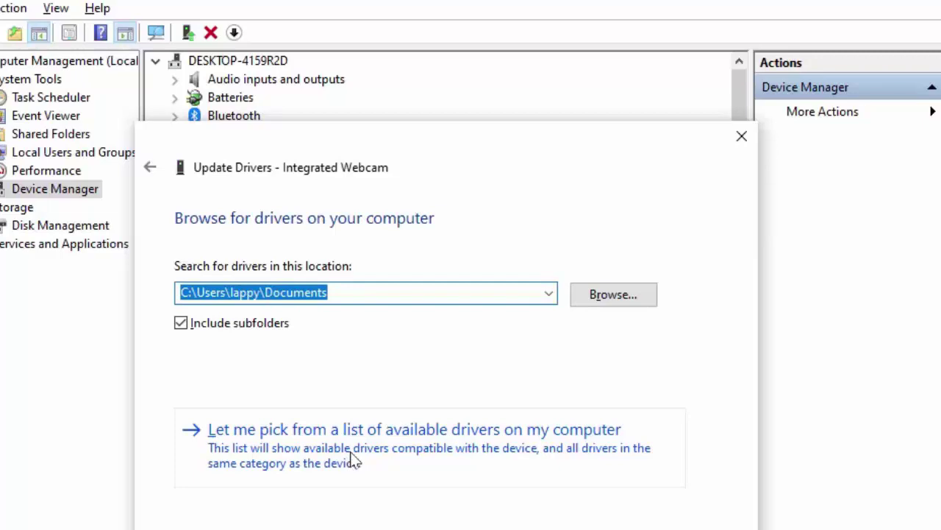
left_click(352, 458)
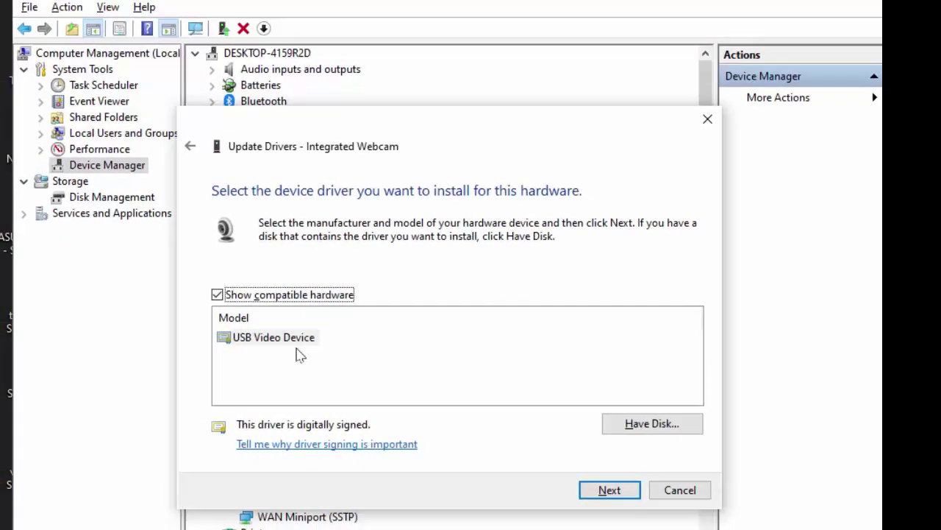
left_click(294, 343)
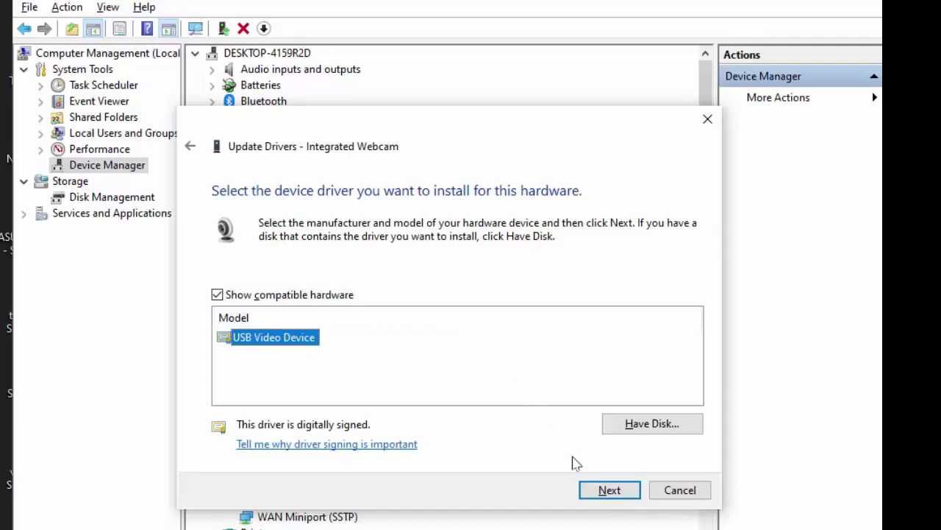
left_click(588, 490)
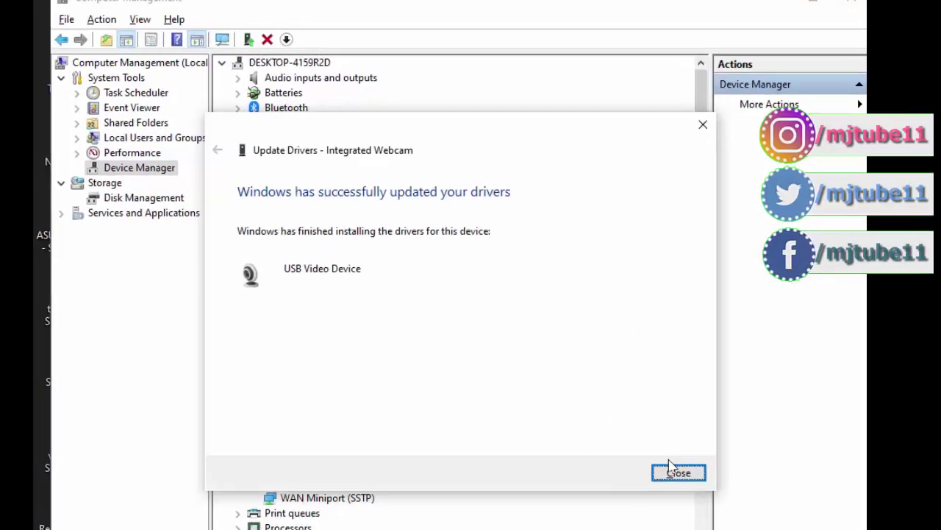
left_click(673, 470)
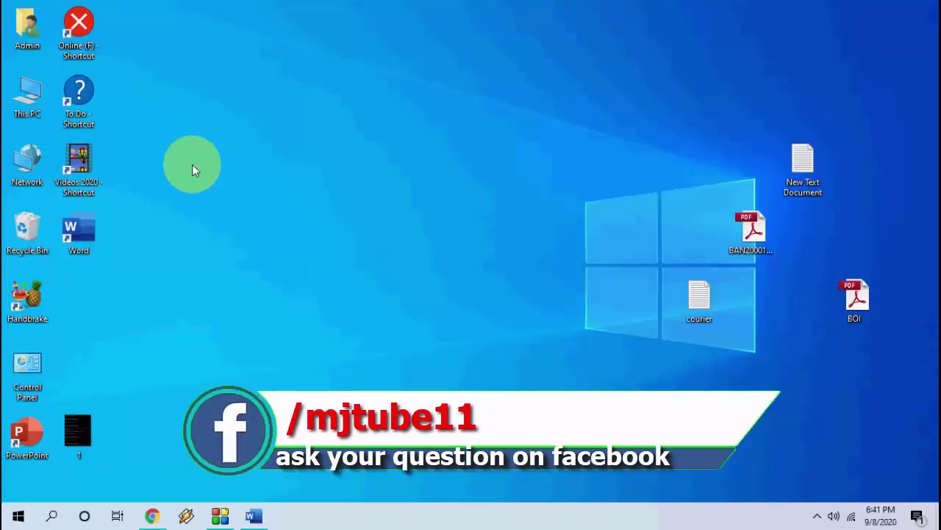
- Refresh the desktop, search 'command promp' and launch Command Prompt as administrator
right_click(192, 164)
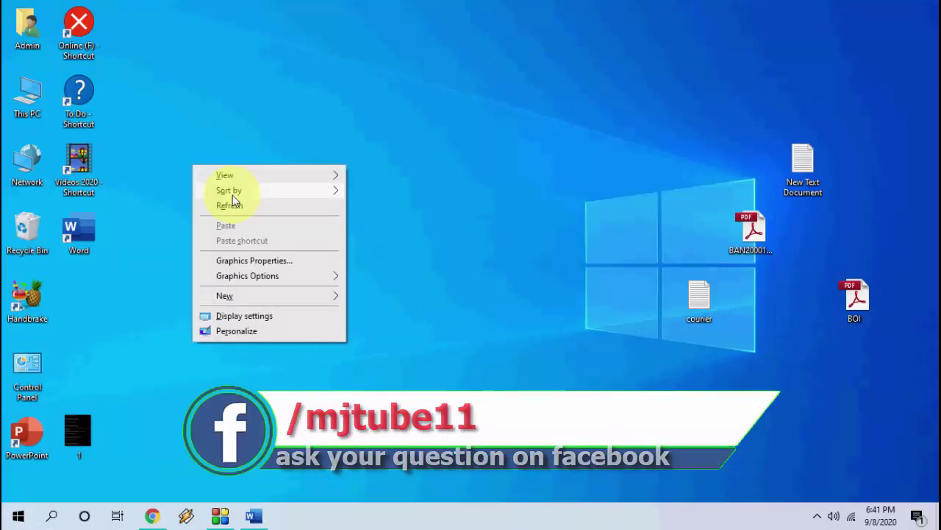
left_click(233, 204)
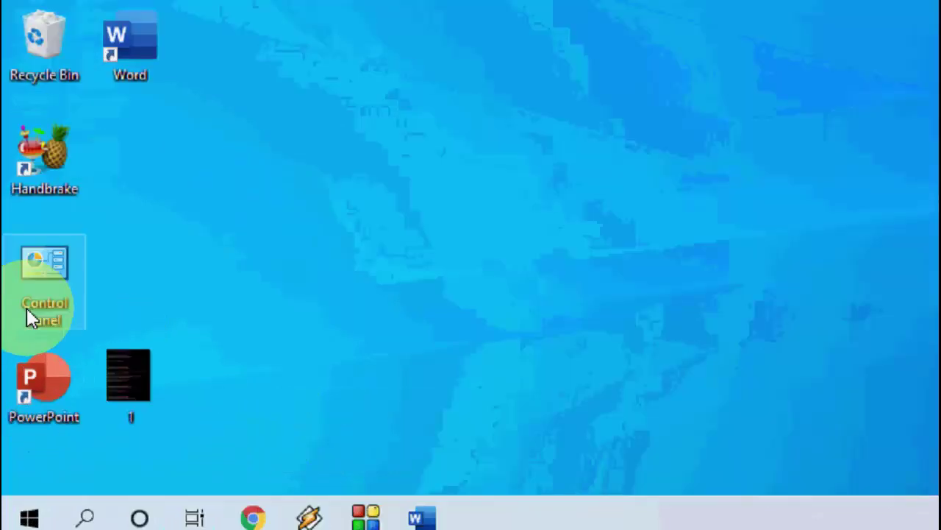
type("co")
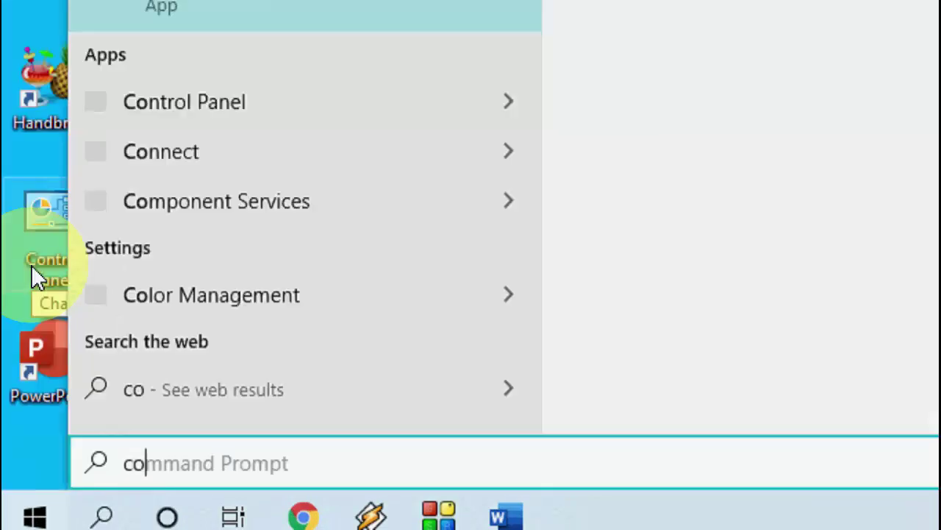
type("mmand promp")
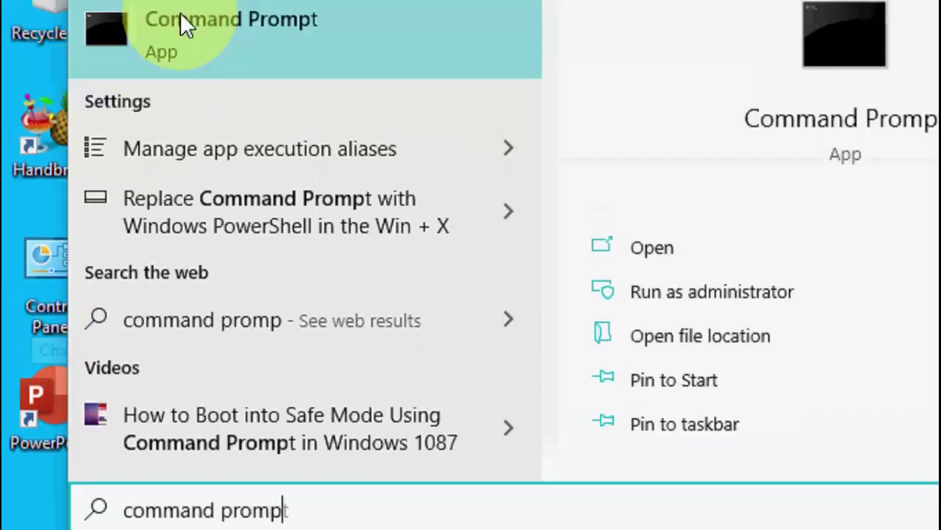
left_click(259, 87)
left_click(316, 131)
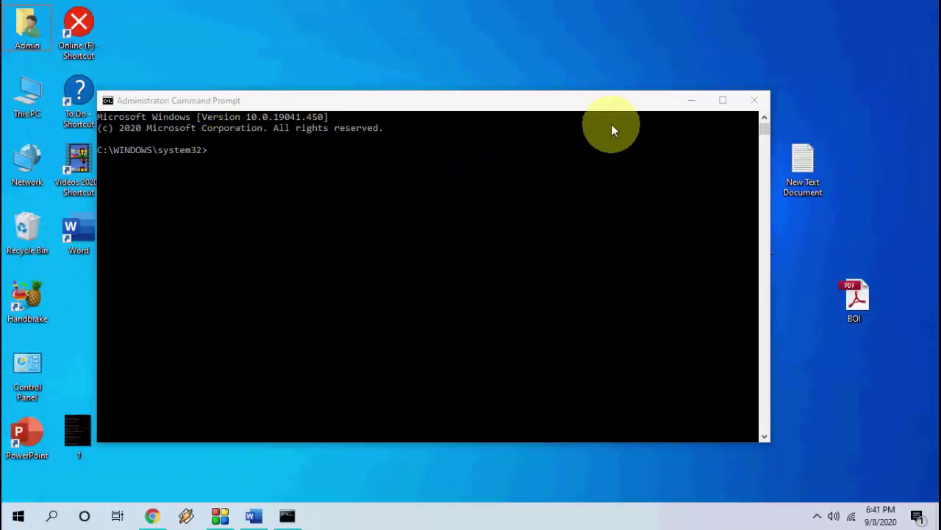
- Copy all the service-reset commands from New Text Document in Notepad
left_click_drag(657, 101, 552, 121)
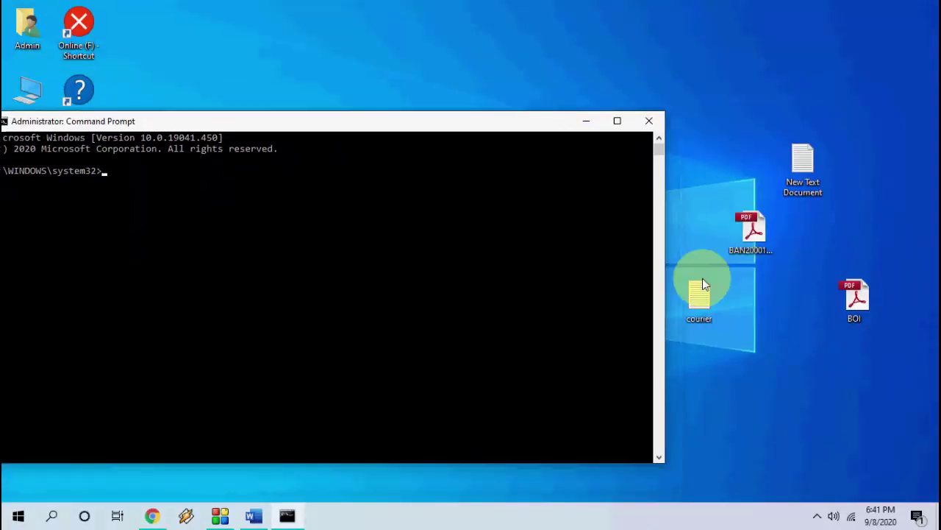
left_click(588, 123)
double_click(809, 158)
key("ctrl+a")
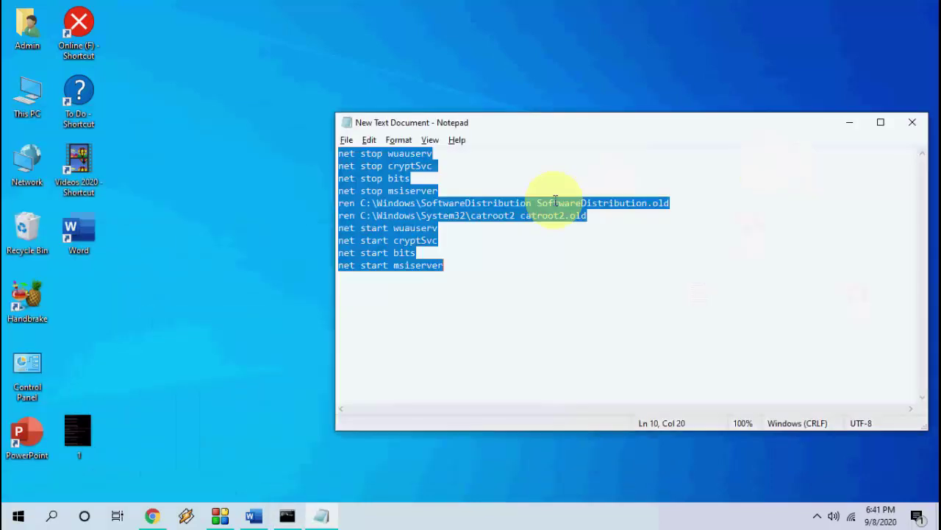
right_click(401, 193)
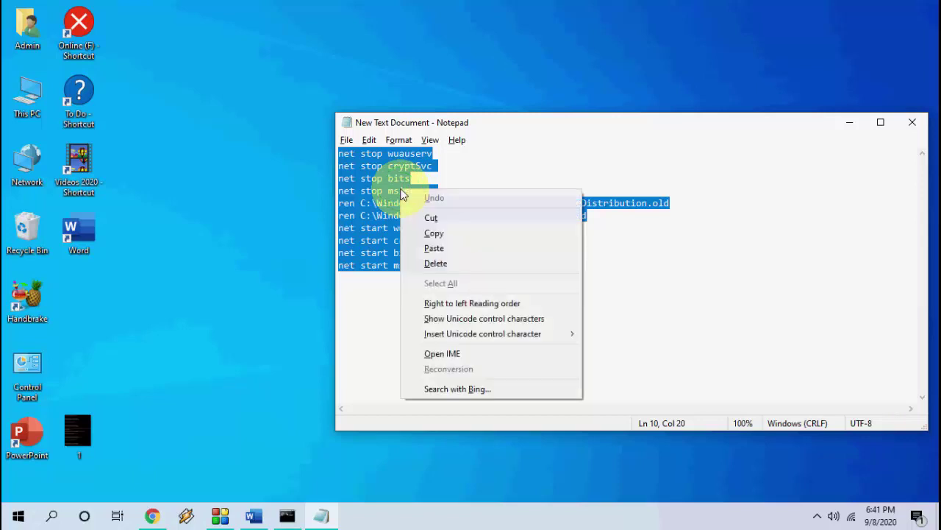
left_click(445, 233)
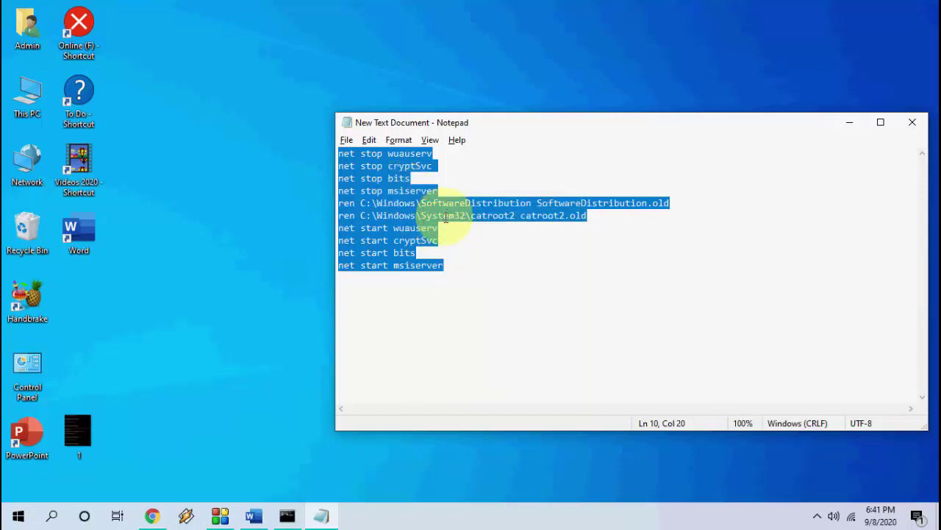
- Run the copied net stop, ren and net start commands in the admin Command Prompt, then refresh the desktop
left_click(287, 515)
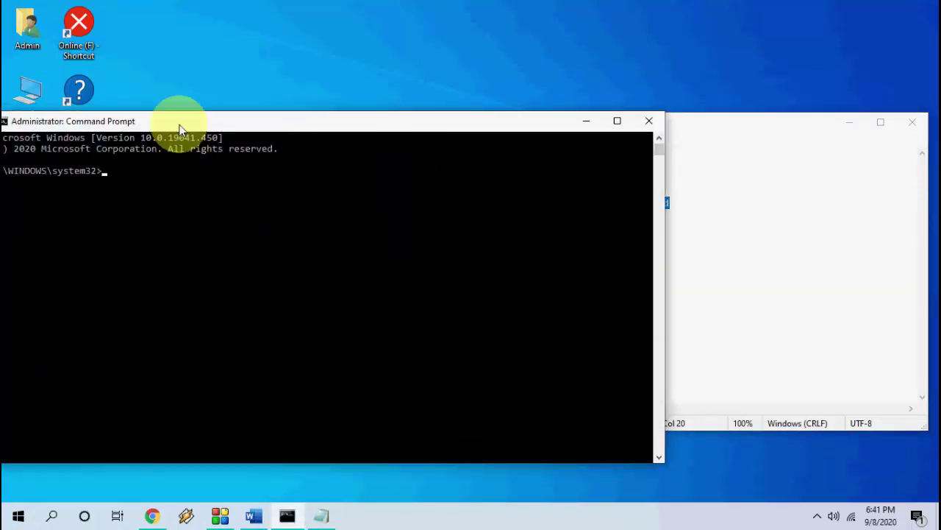
left_click_drag(180, 129, 284, 126)
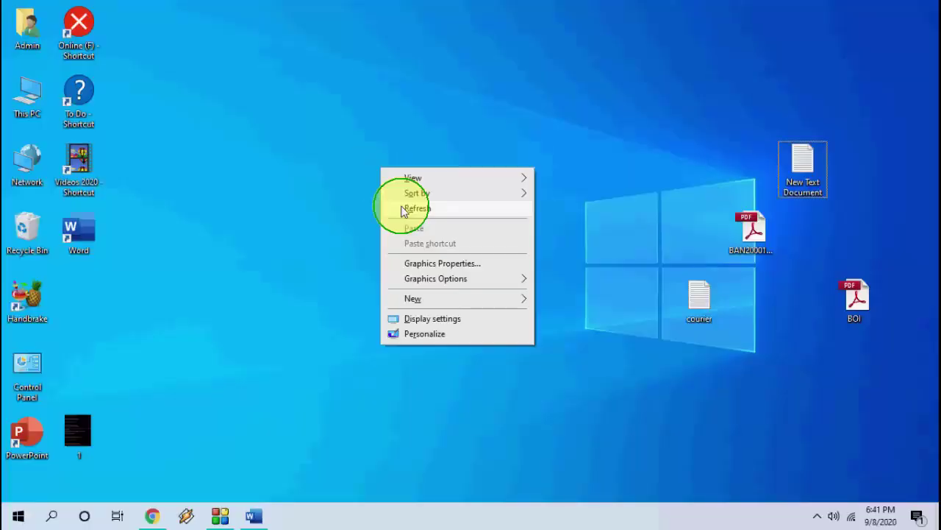
left_click(402, 206)
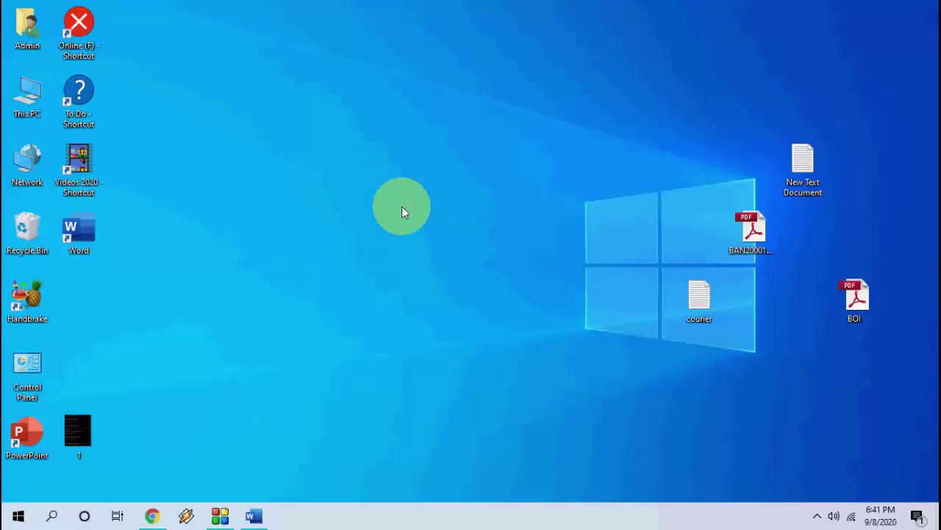